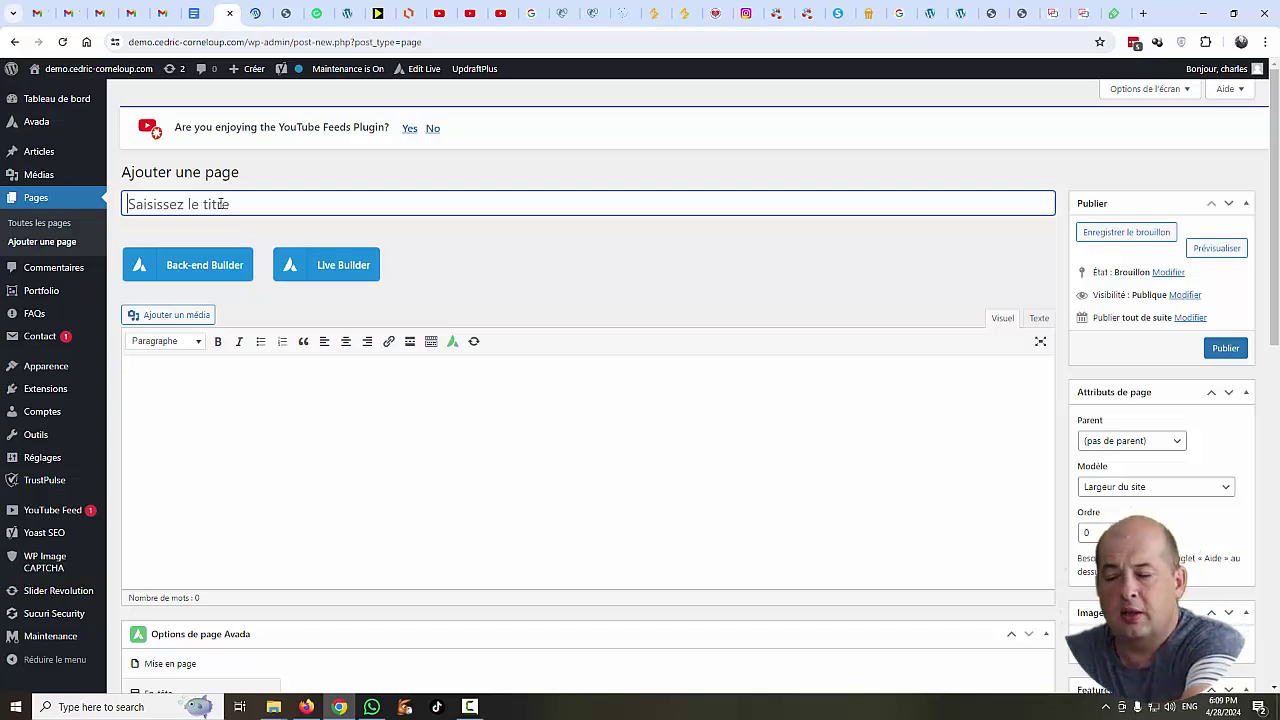
Title the new page "Page popup" and start its layout in the Back-end Builder with a single-column 1/1 container.
{"action": "type", "text": "Pag"}
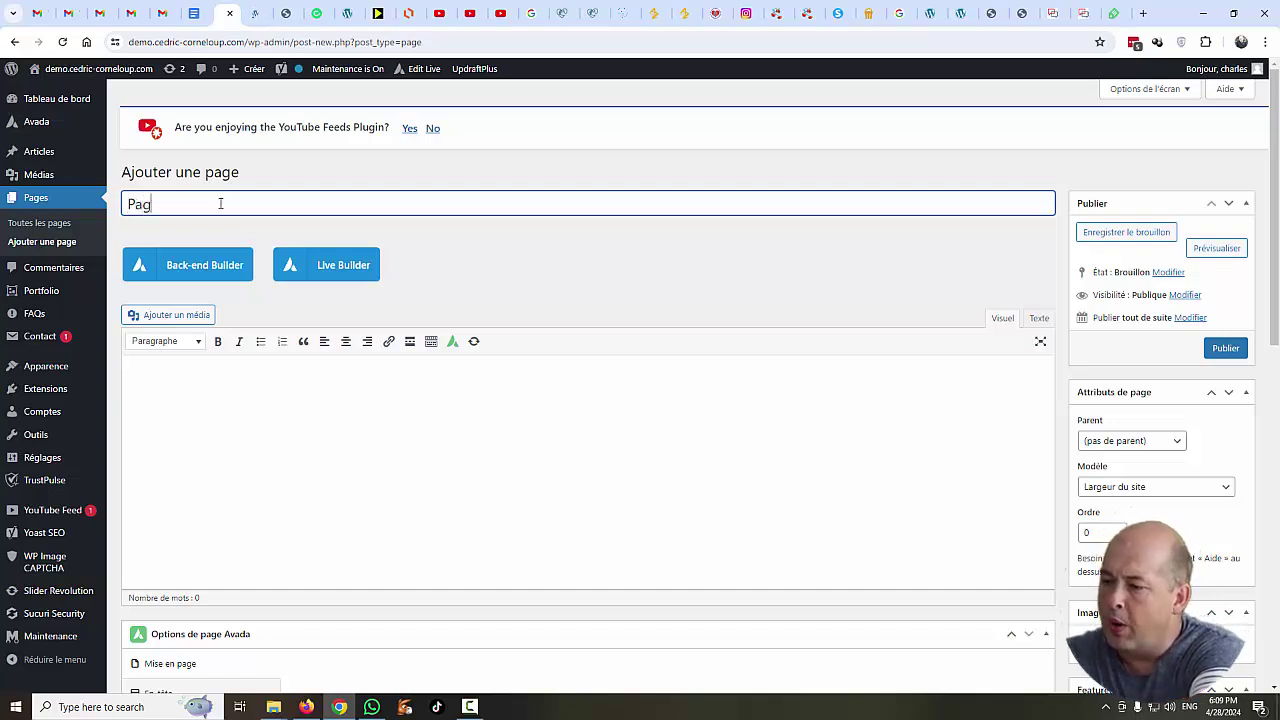
{"action": "type", "text": "e popup"}
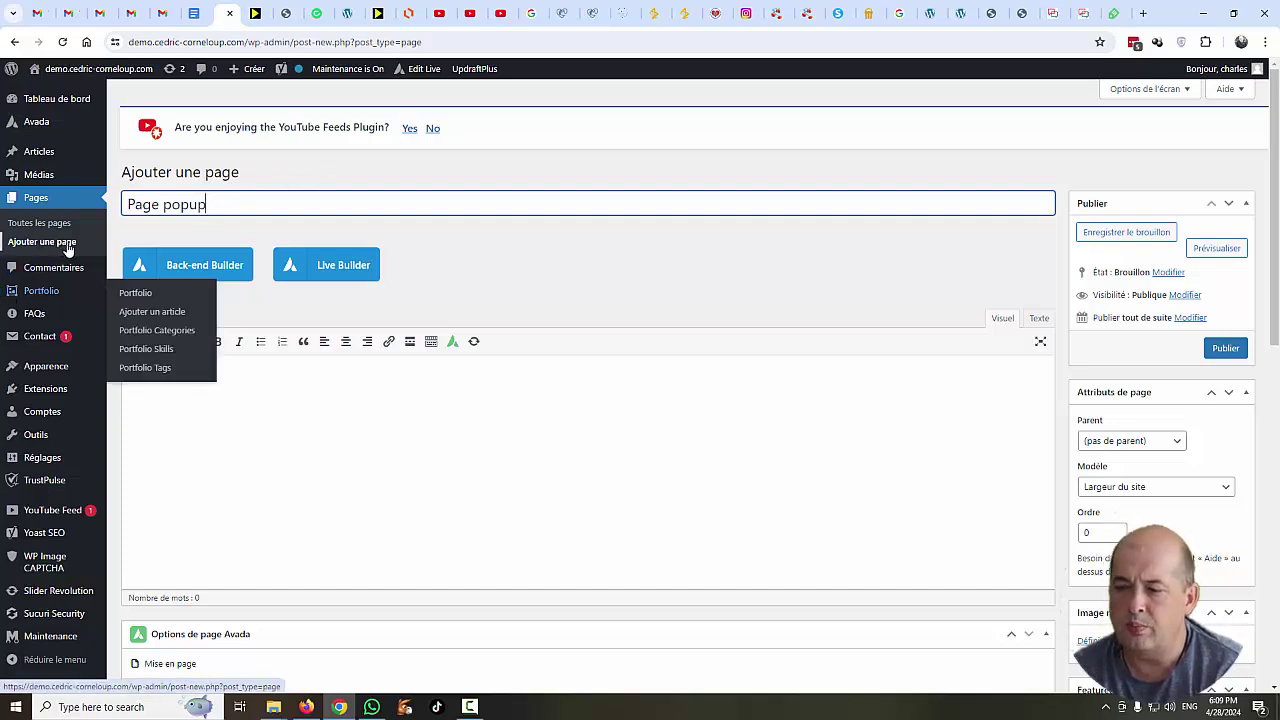
{"action": "left_click", "coordinate": [205, 266]}
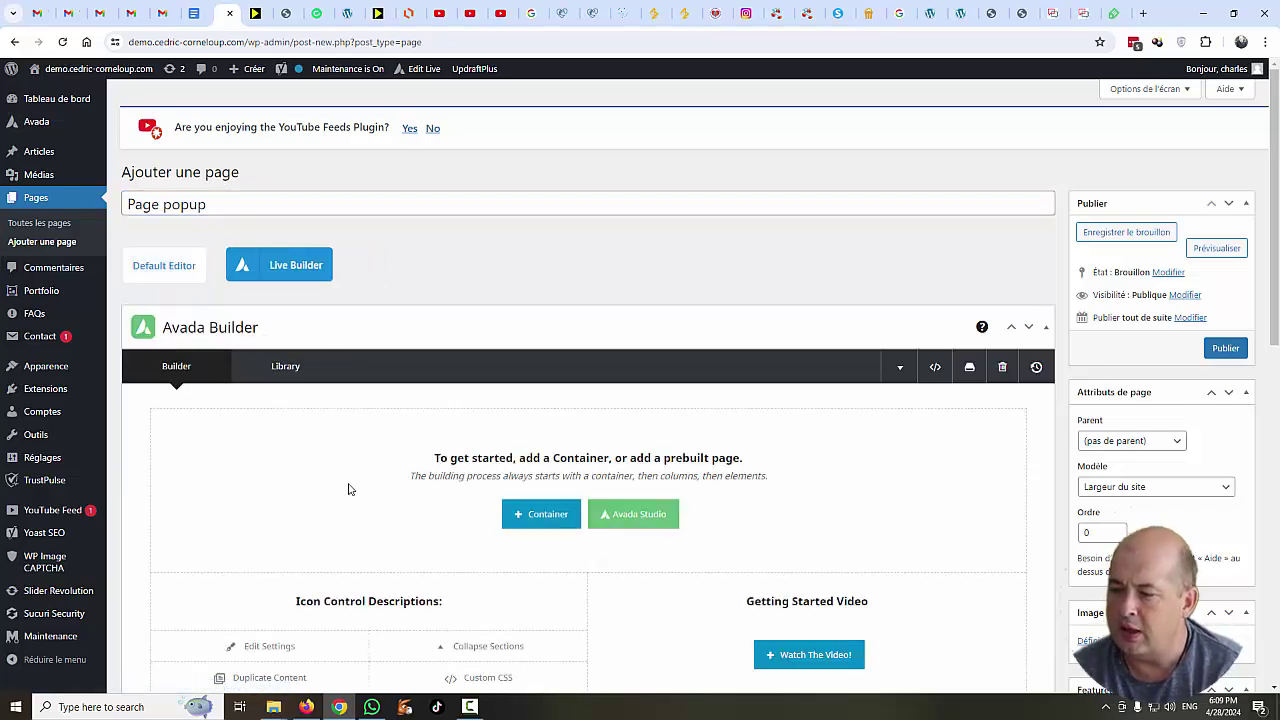
{"action": "left_click", "coordinate": [536, 511]}
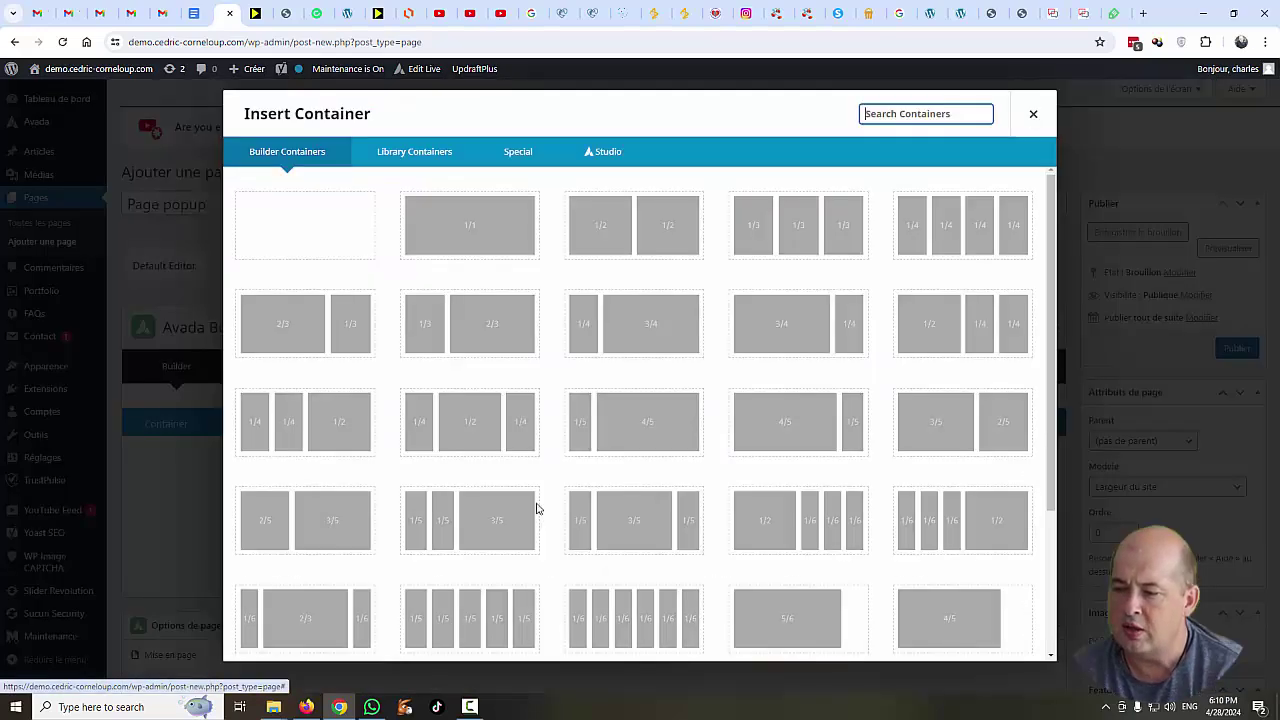
{"action": "left_click", "coordinate": [449, 246]}
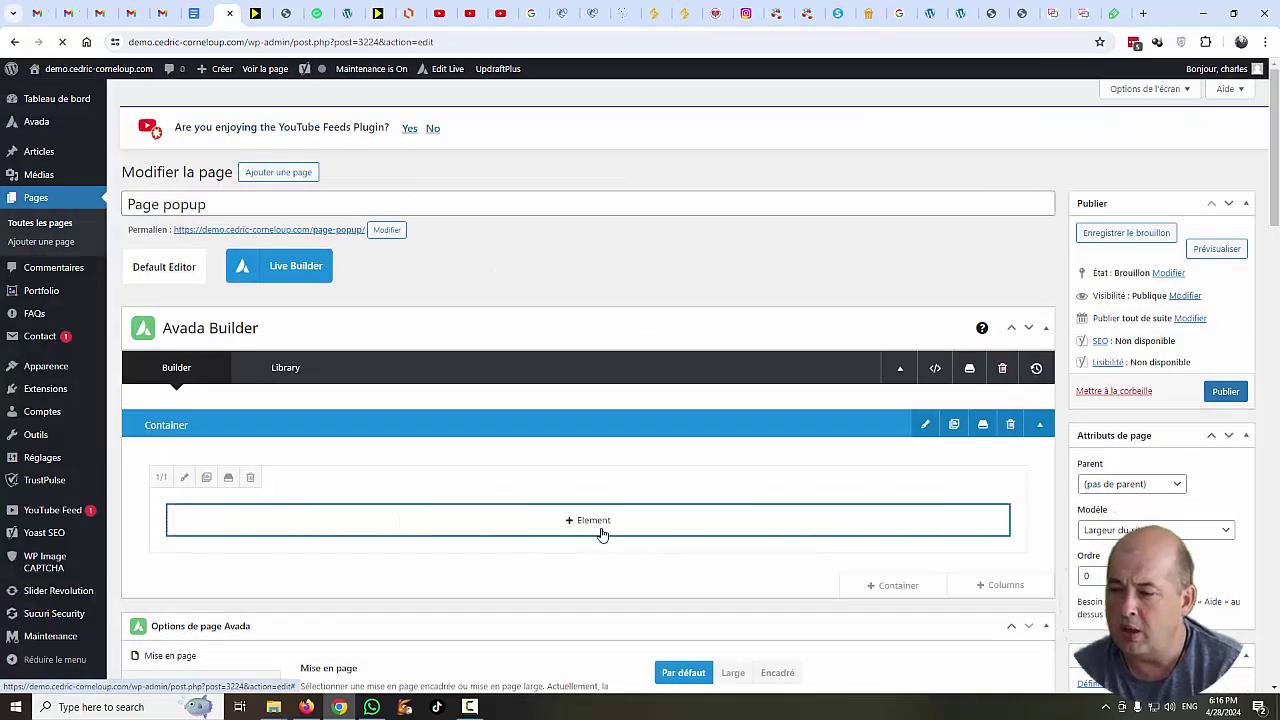
Add a Button element to the column with the button text "Cliquez ici pour en savoir +" and an empty URL.
{"action": "left_click", "coordinate": [598, 530]}
{"action": "left_click", "coordinate": [463, 309]}
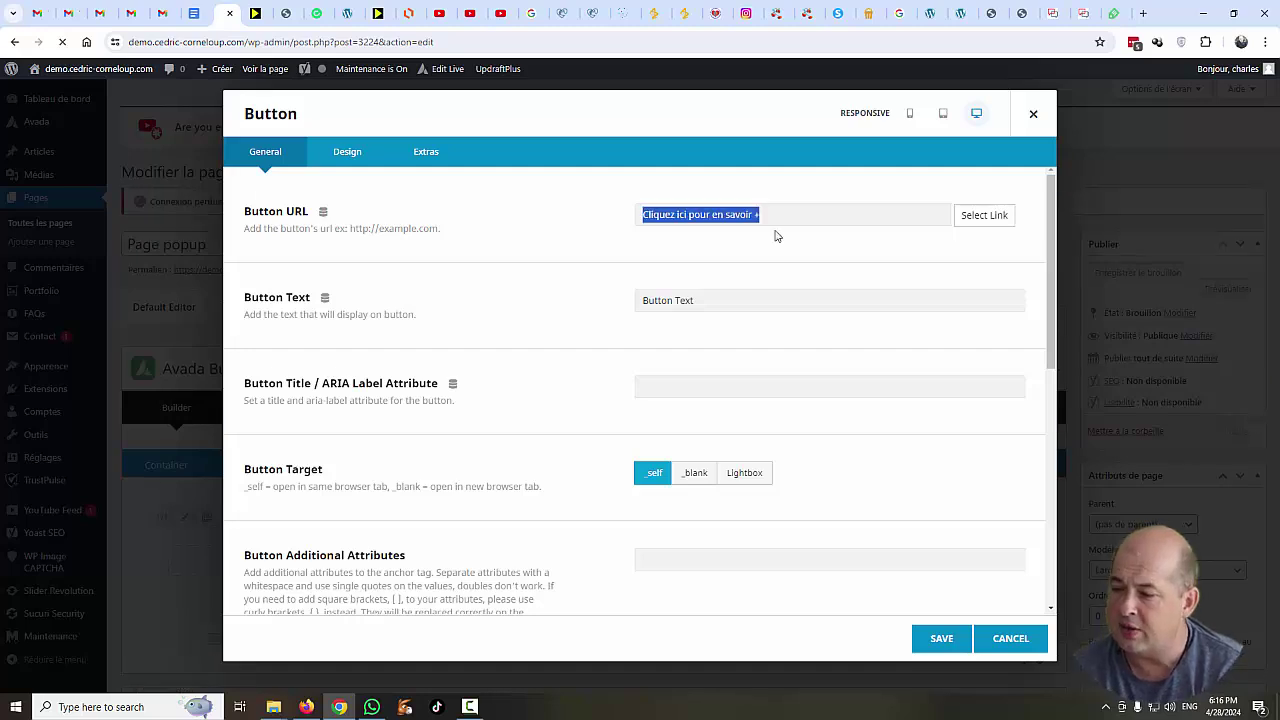
{"action": "key", "text": "ctrl+x"}
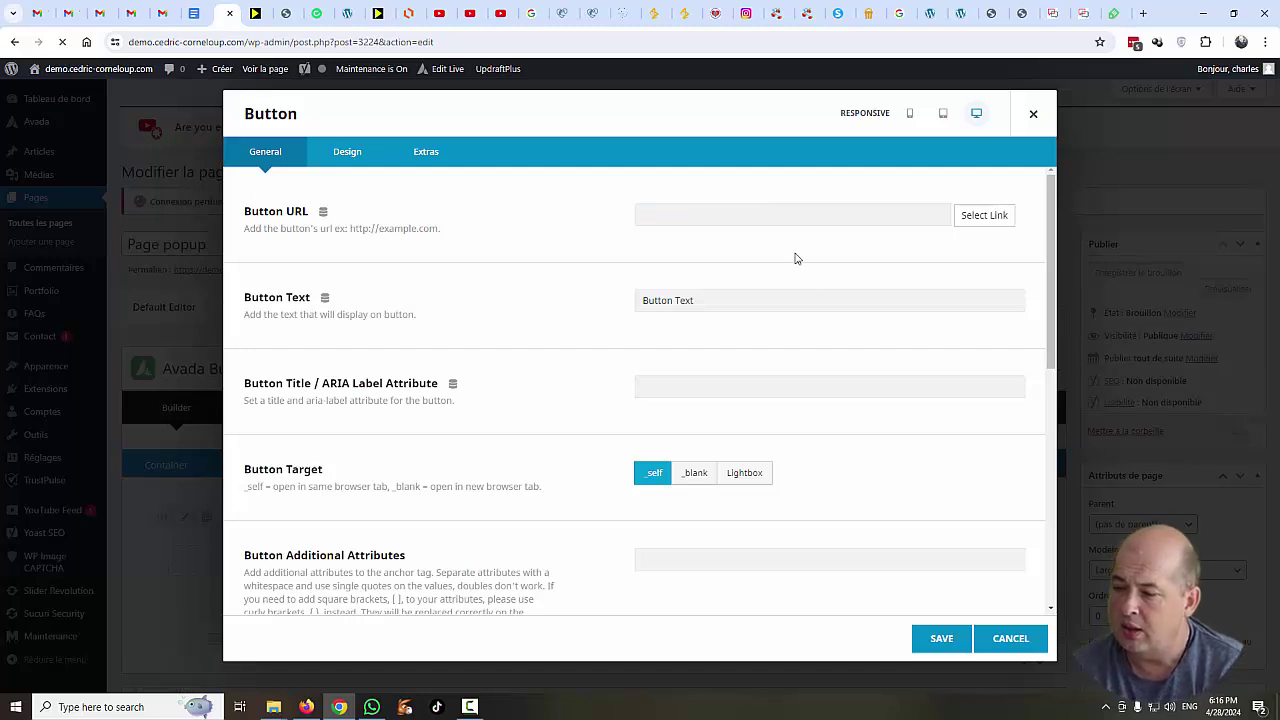
{"action": "double_click", "coordinate": [673, 292]}
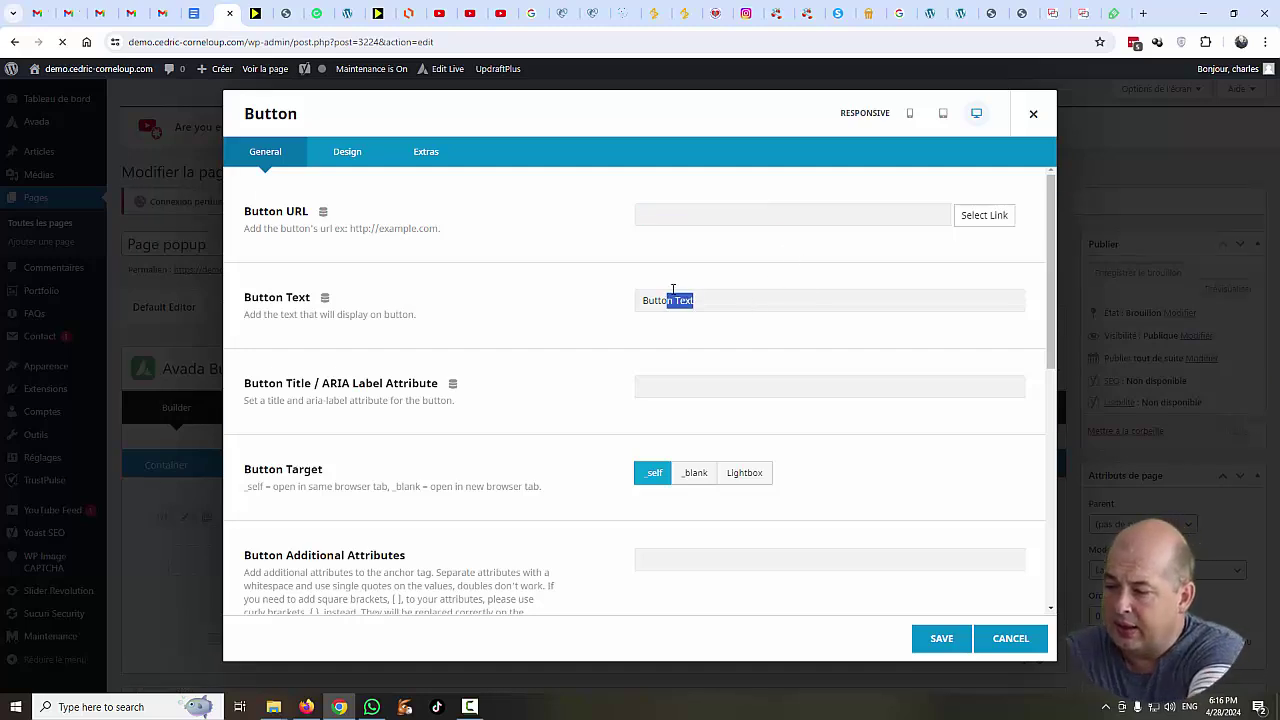
{"action": "left_click", "coordinate": [729, 208]}
{"action": "key", "text": "ctrl+z"}
{"action": "key", "text": "ctrl+x"}
{"action": "left_click", "coordinate": [929, 291]}
{"action": "key", "text": "ctrl+v"}
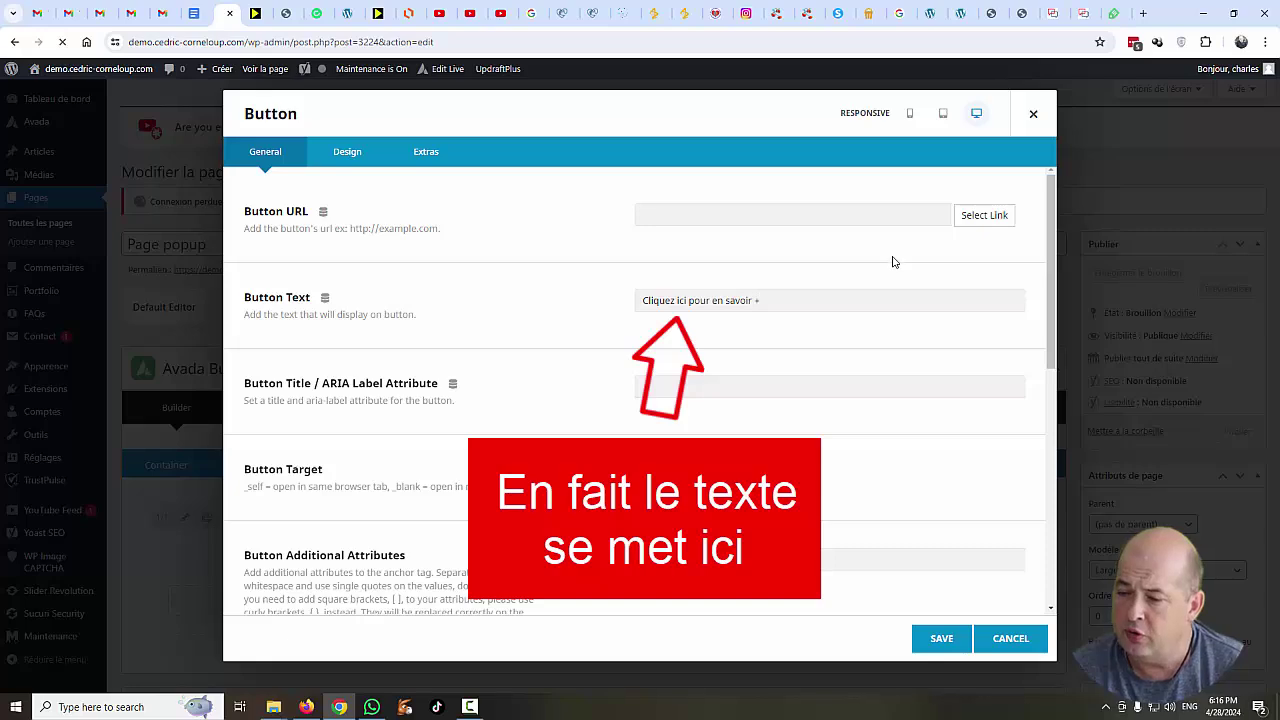
Set the button's modal window anchor to "mapopup", save the element and save the page as a draft.
{"action": "scroll", "coordinate": [844, 385], "scroll_direction": "down", "scroll_amount": 2}
{"action": "scroll", "coordinate": [844, 385], "scroll_direction": "down", "scroll_amount": 5}
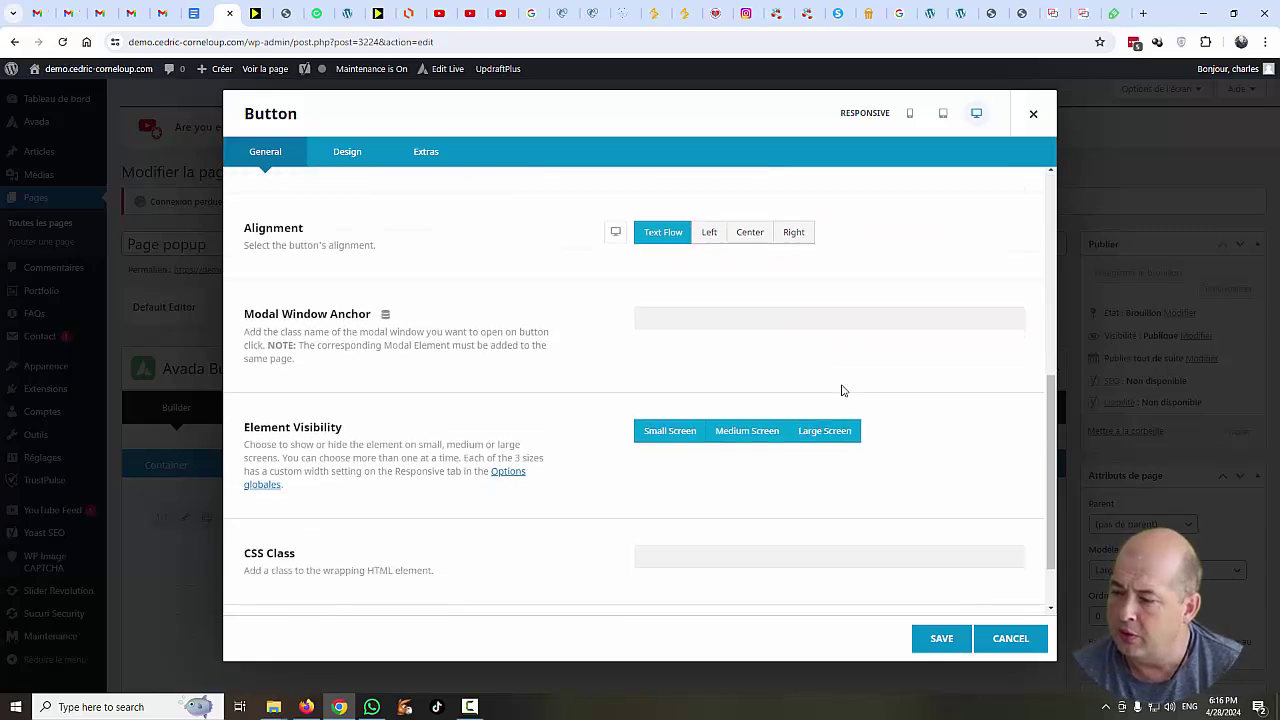
{"action": "left_click", "coordinate": [746, 317]}
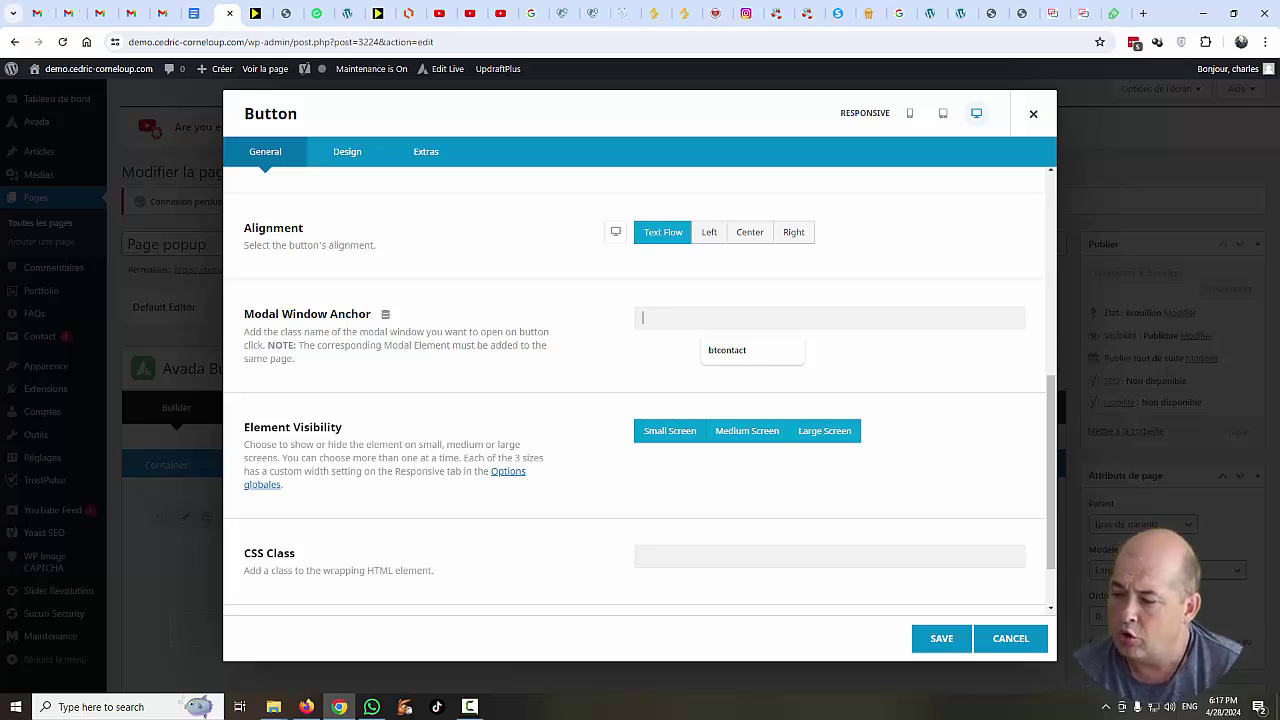
{"action": "type", "text": "mapopup"}
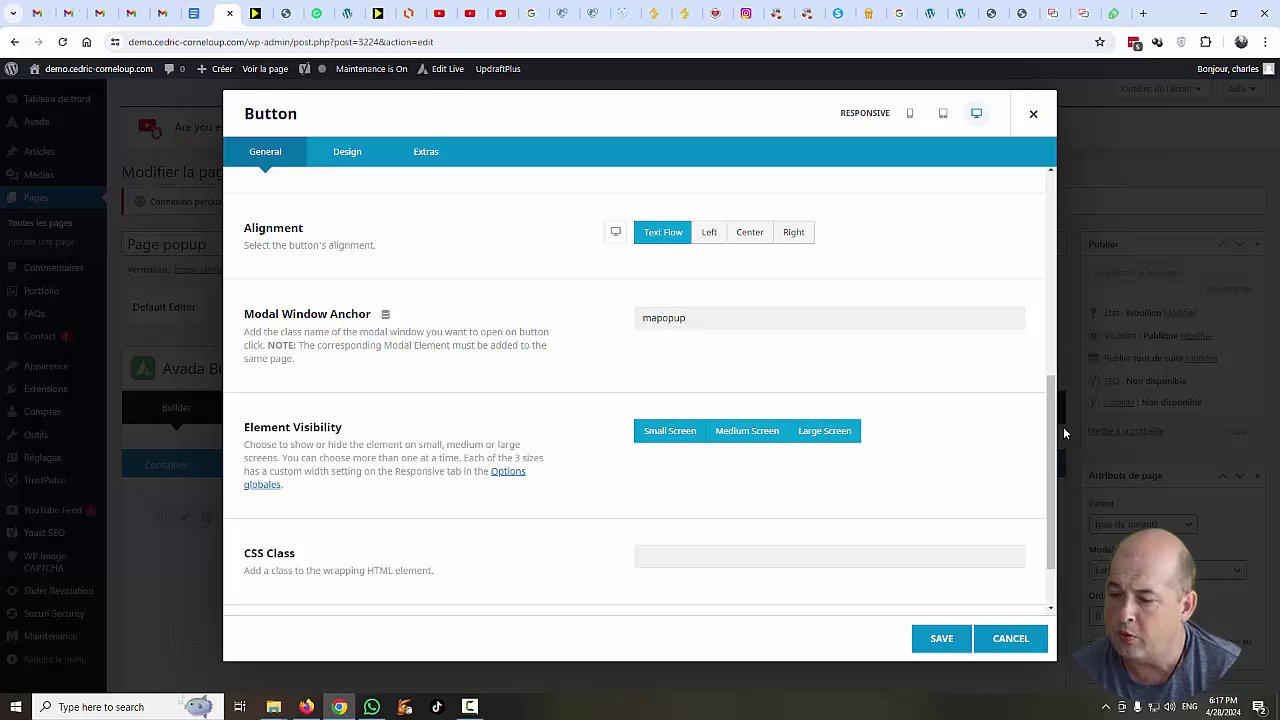
{"action": "left_click", "coordinate": [940, 638]}
{"action": "scroll", "coordinate": [1150, 177], "scroll_direction": "down", "scroll_amount": 1}
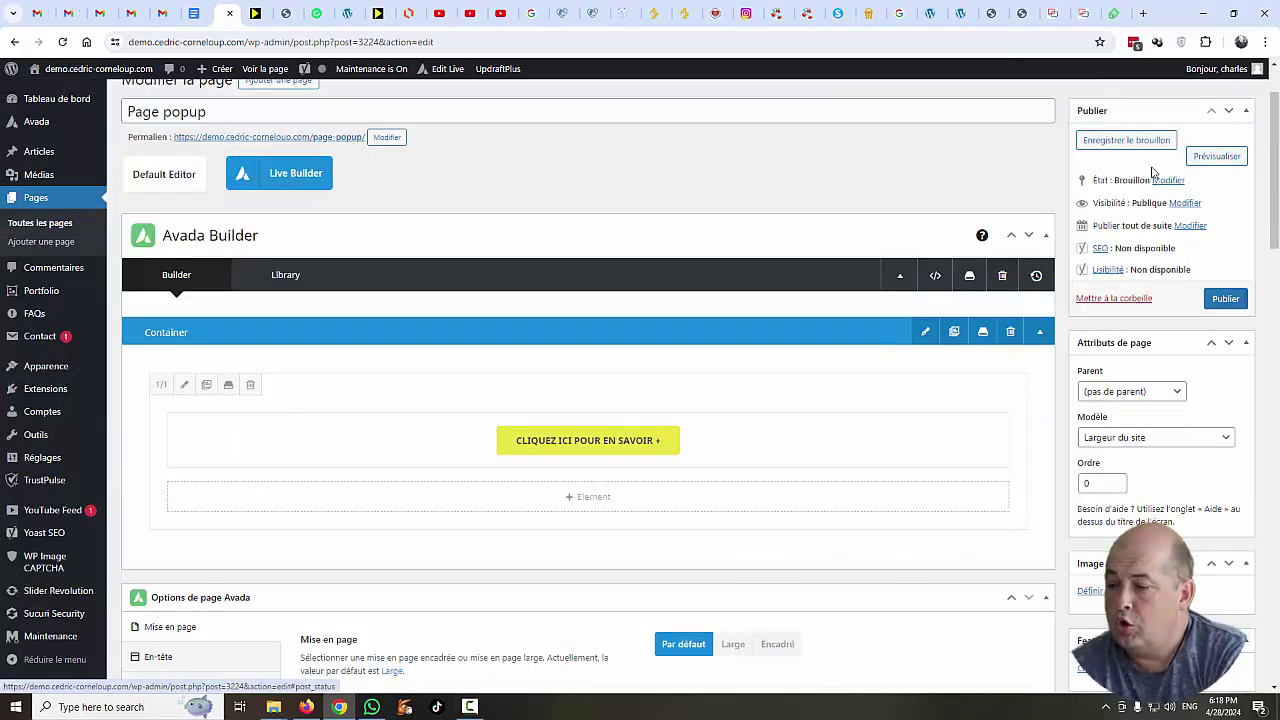
{"action": "left_click", "coordinate": [1130, 139]}
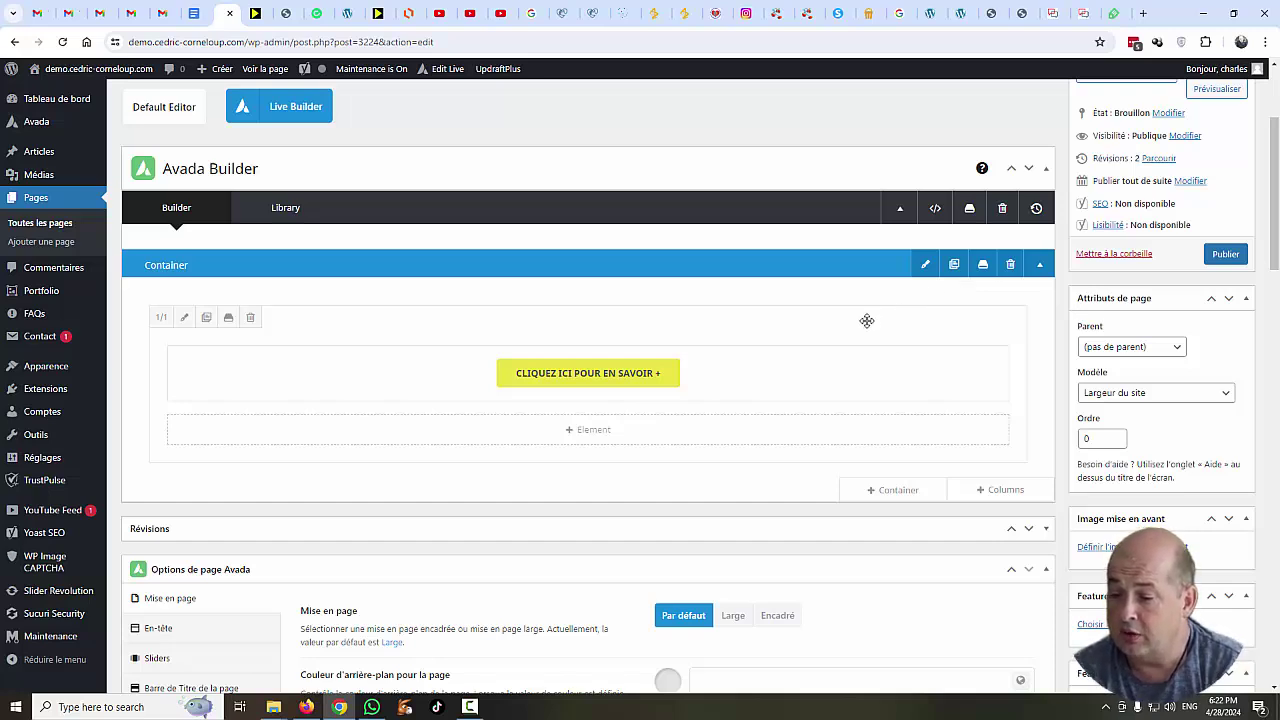
Add a Modal element below the button and name it "mapopup".
{"action": "left_click", "coordinate": [603, 429]}
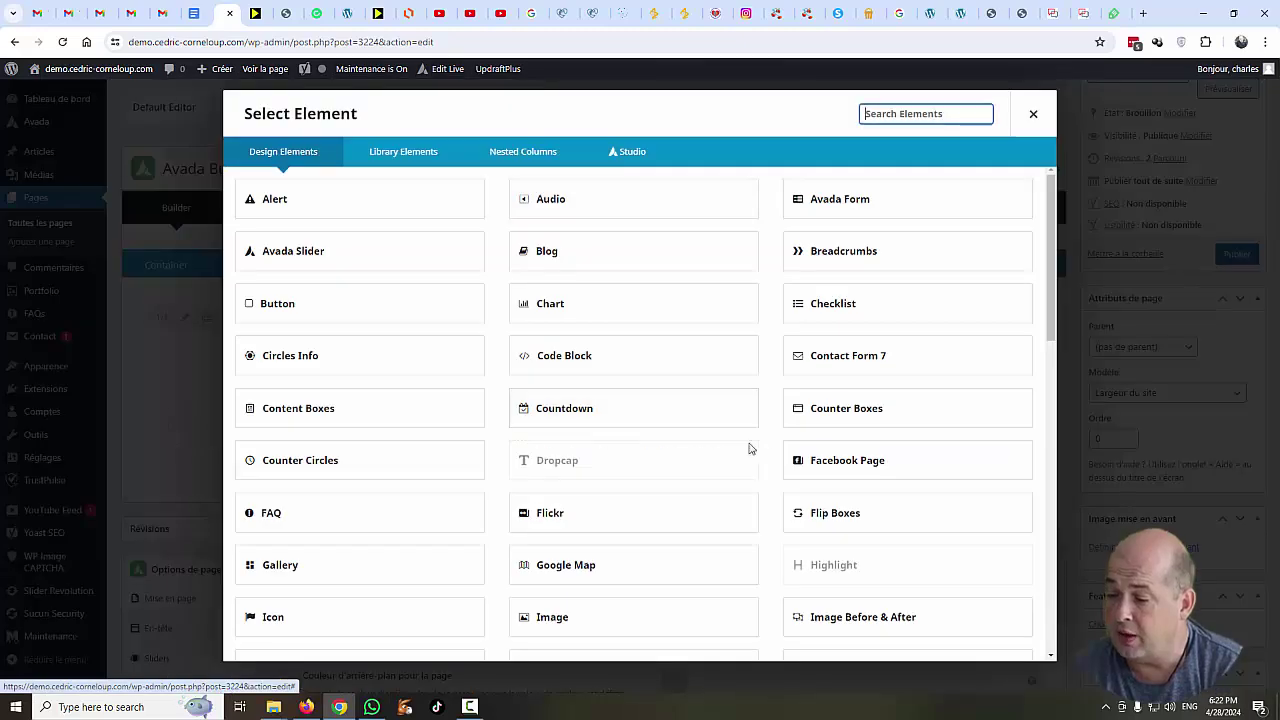
{"action": "scroll", "coordinate": [791, 323], "scroll_direction": "down", "scroll_amount": 3}
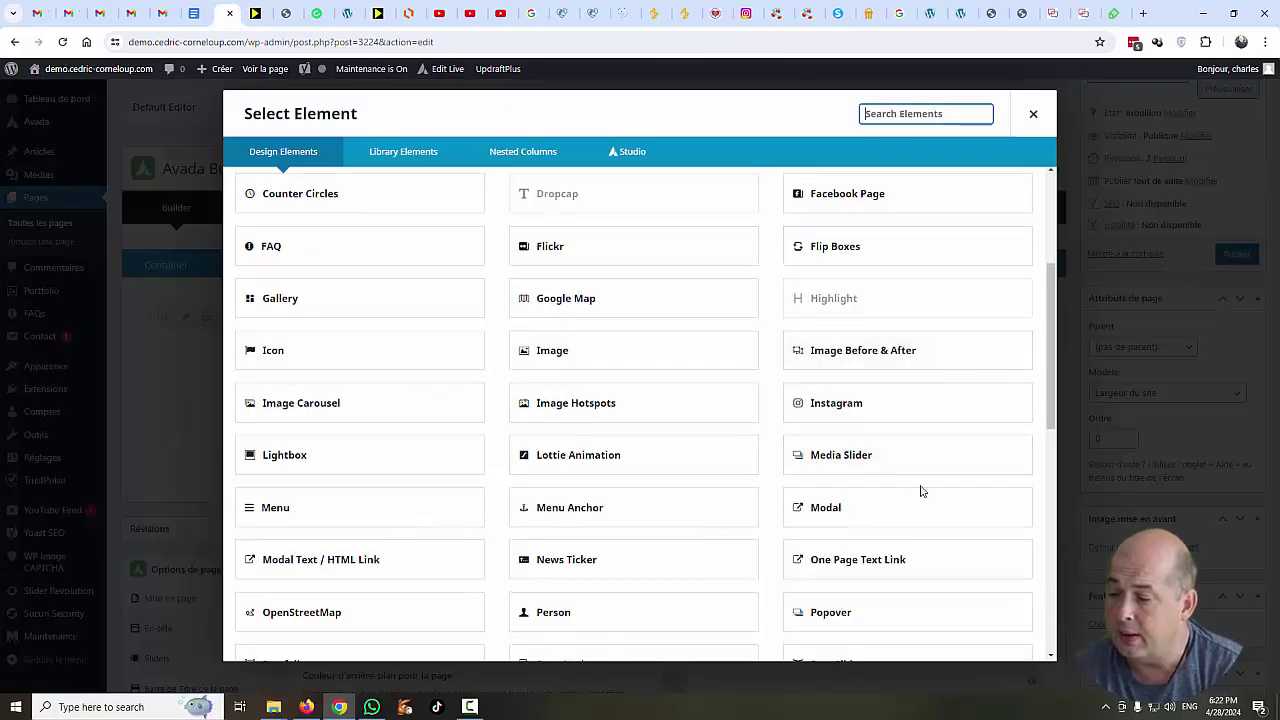
{"action": "scroll", "coordinate": [886, 511], "scroll_direction": "down", "scroll_amount": 1}
{"action": "left_click", "coordinate": [887, 445]}
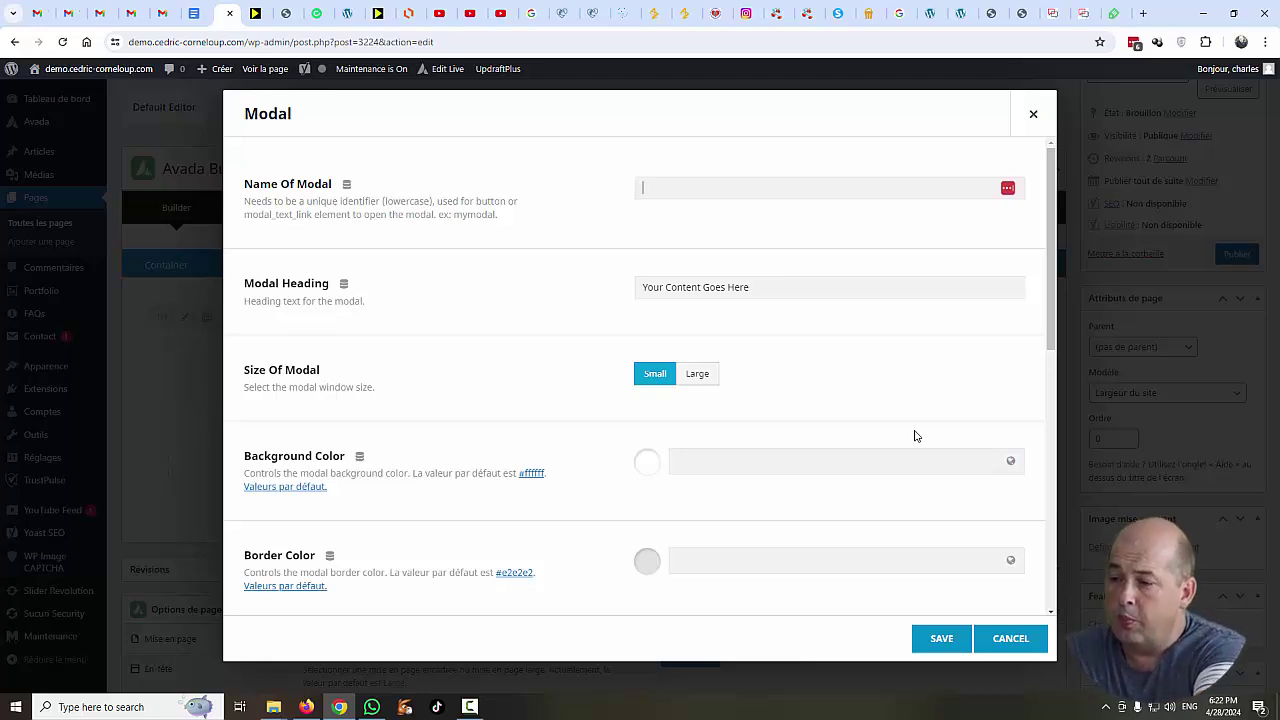
{"action": "type", "text": "map"}
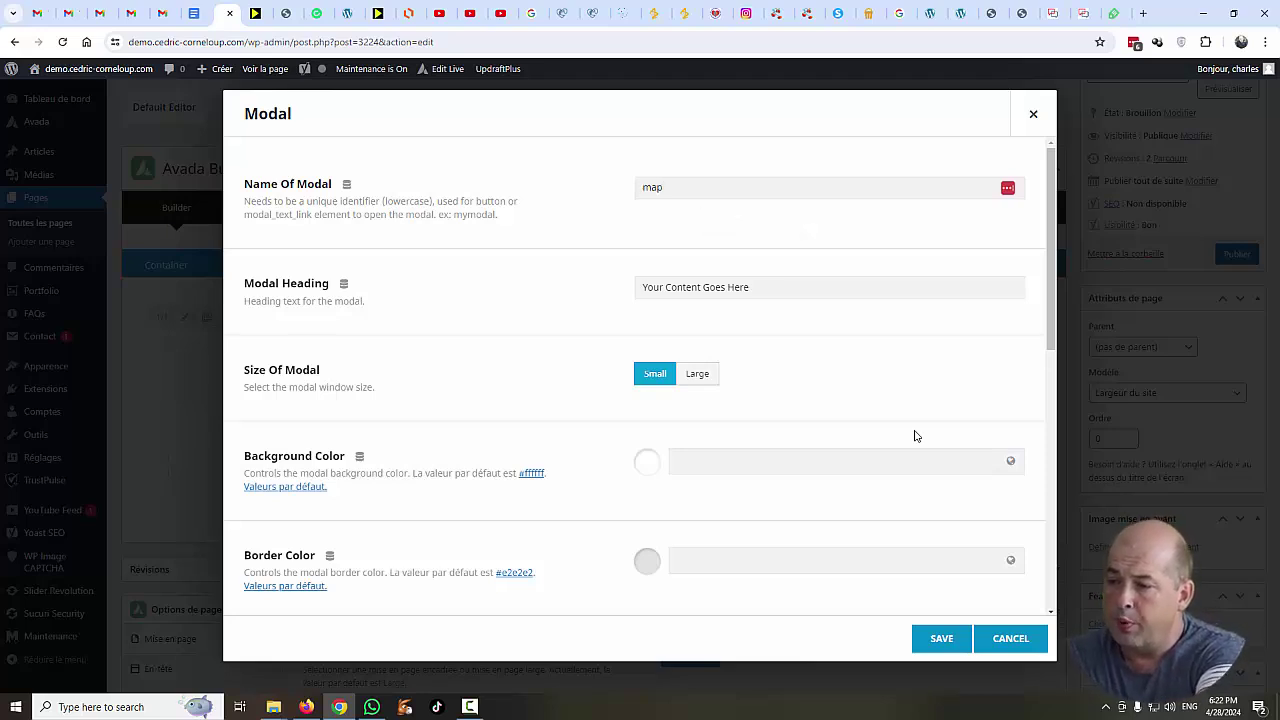
{"action": "type", "text": "opup"}
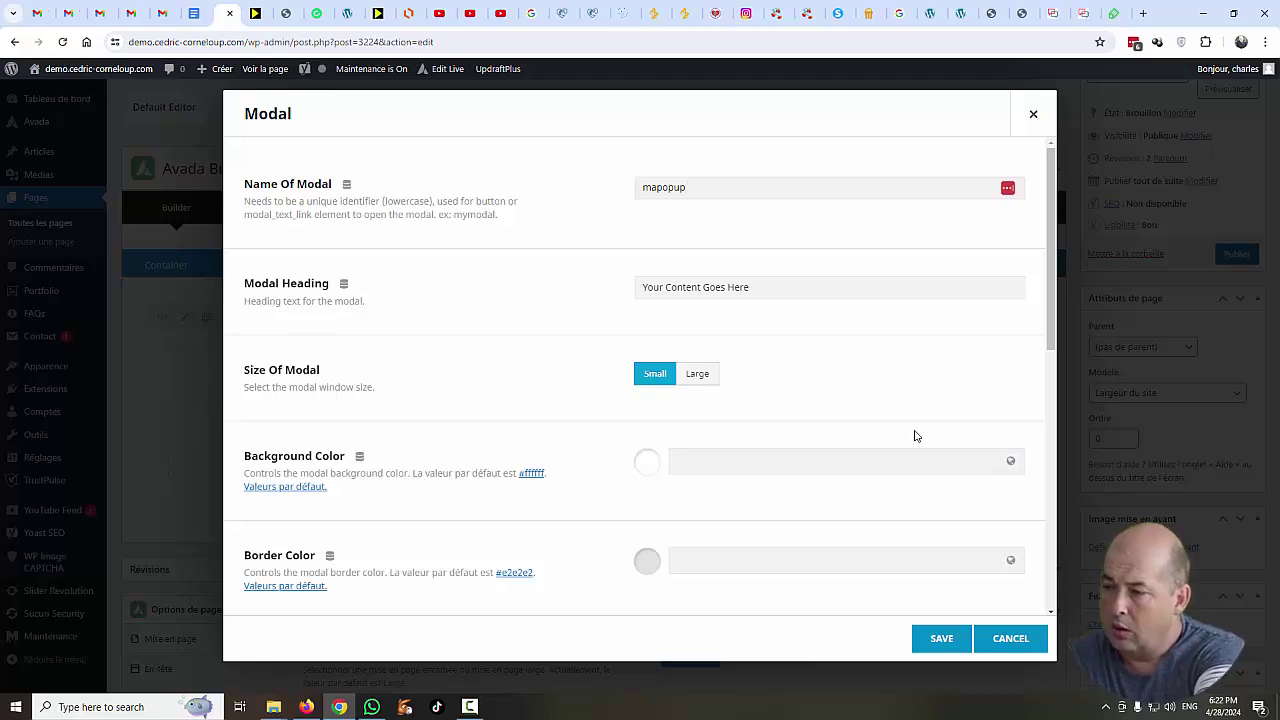
Set the modal heading to "Formulaire de connexion" and turn off its footer.
{"action": "left_click", "coordinate": [680, 287]}
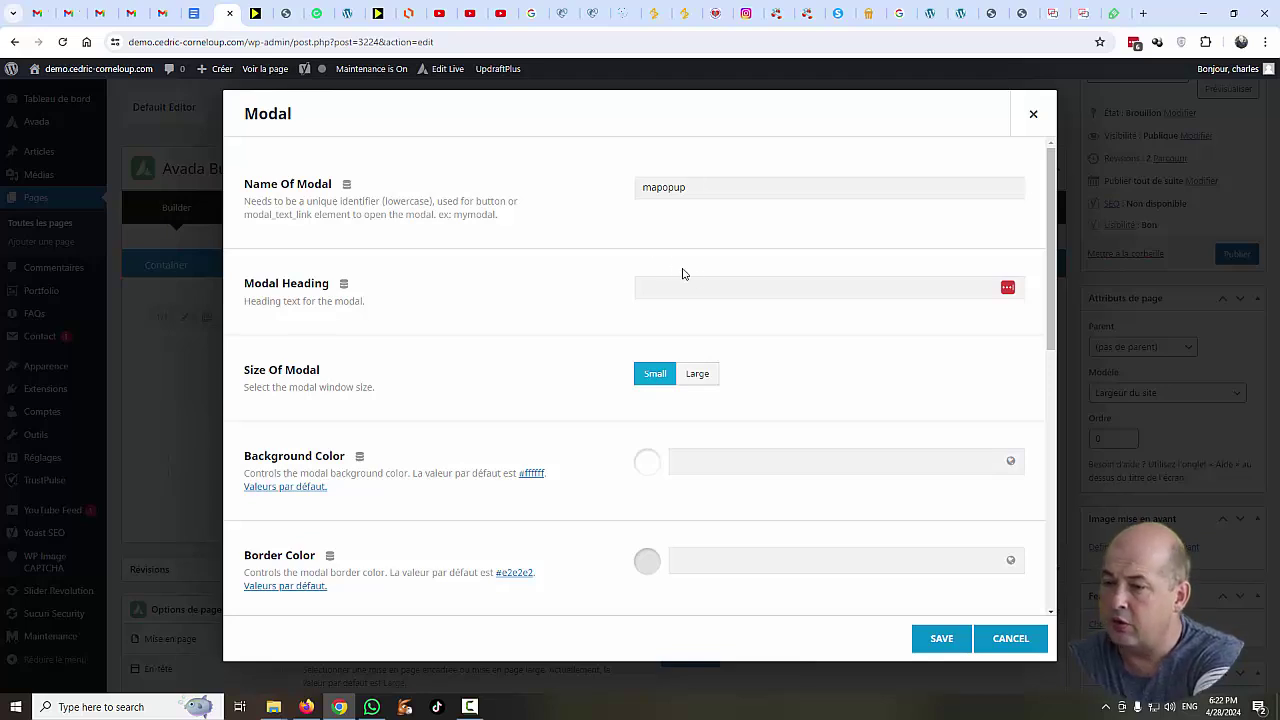
{"action": "type", "text": "Formulaire "}
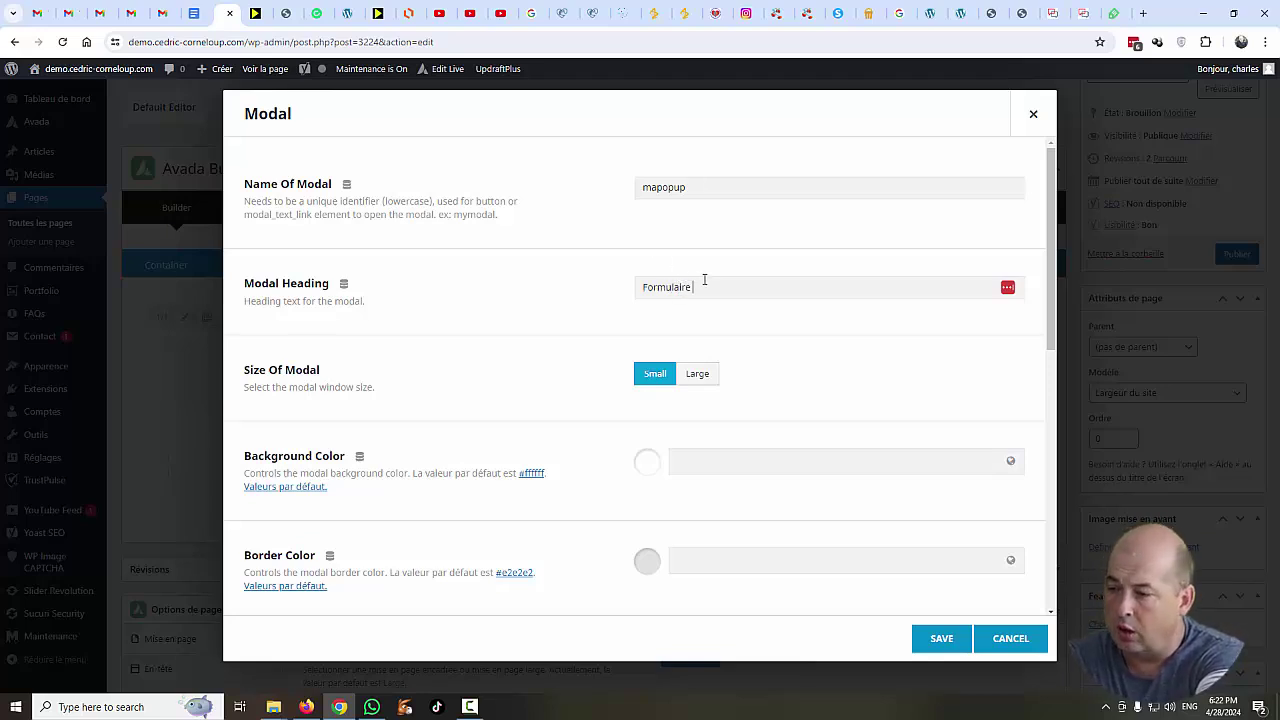
{"action": "type", "text": "de connexion"}
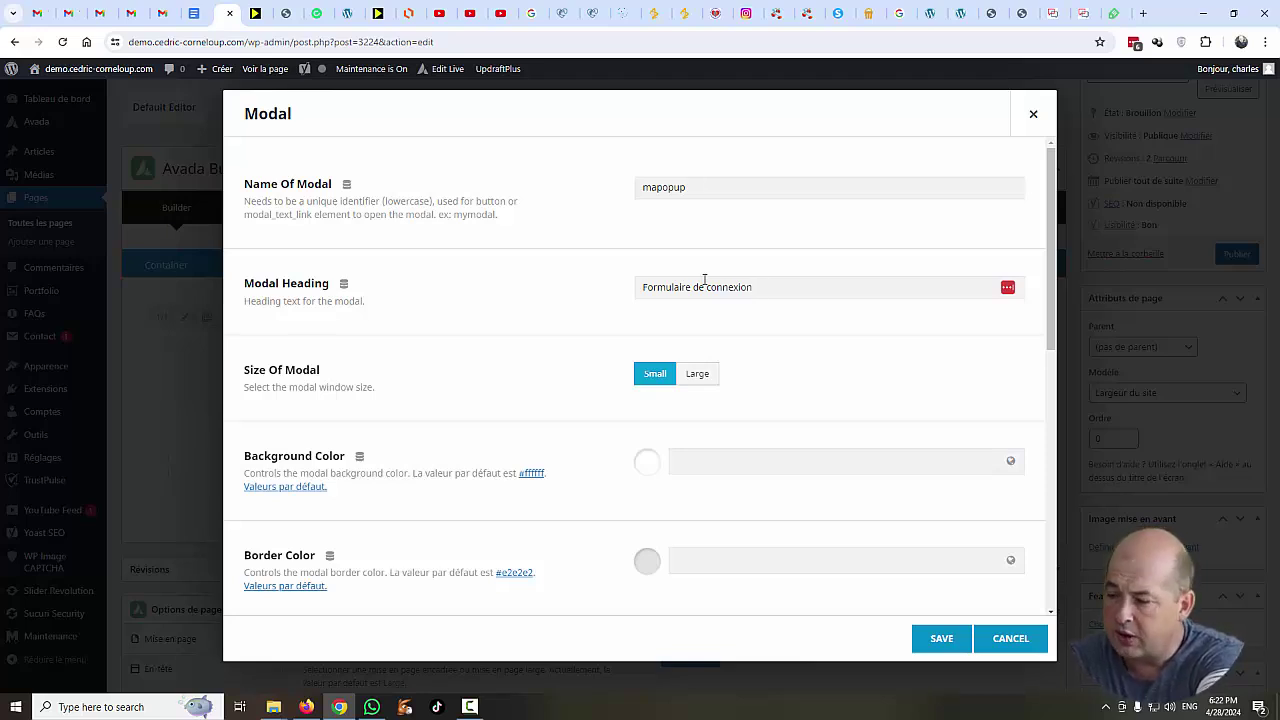
{"action": "scroll", "coordinate": [691, 320], "scroll_direction": "down", "scroll_amount": 1}
{"action": "left_click", "coordinate": [690, 330]}
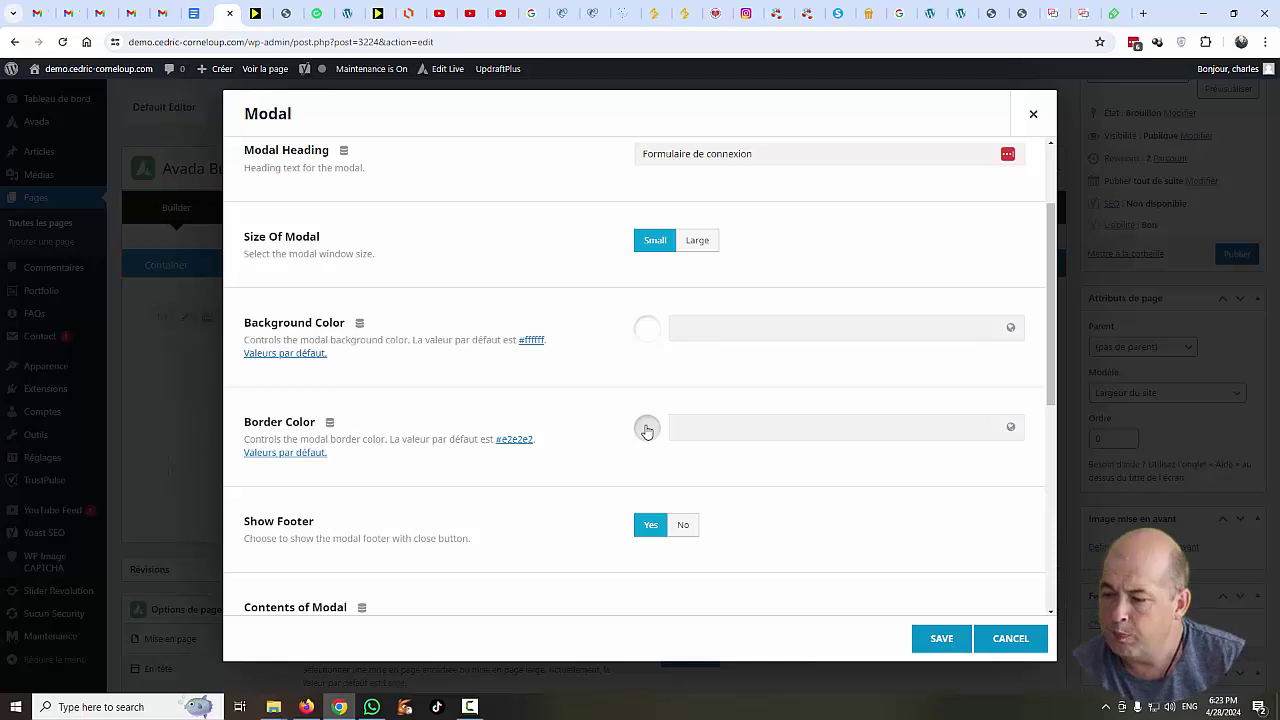
{"action": "scroll", "coordinate": [645, 430], "scroll_direction": "down", "scroll_amount": 2}
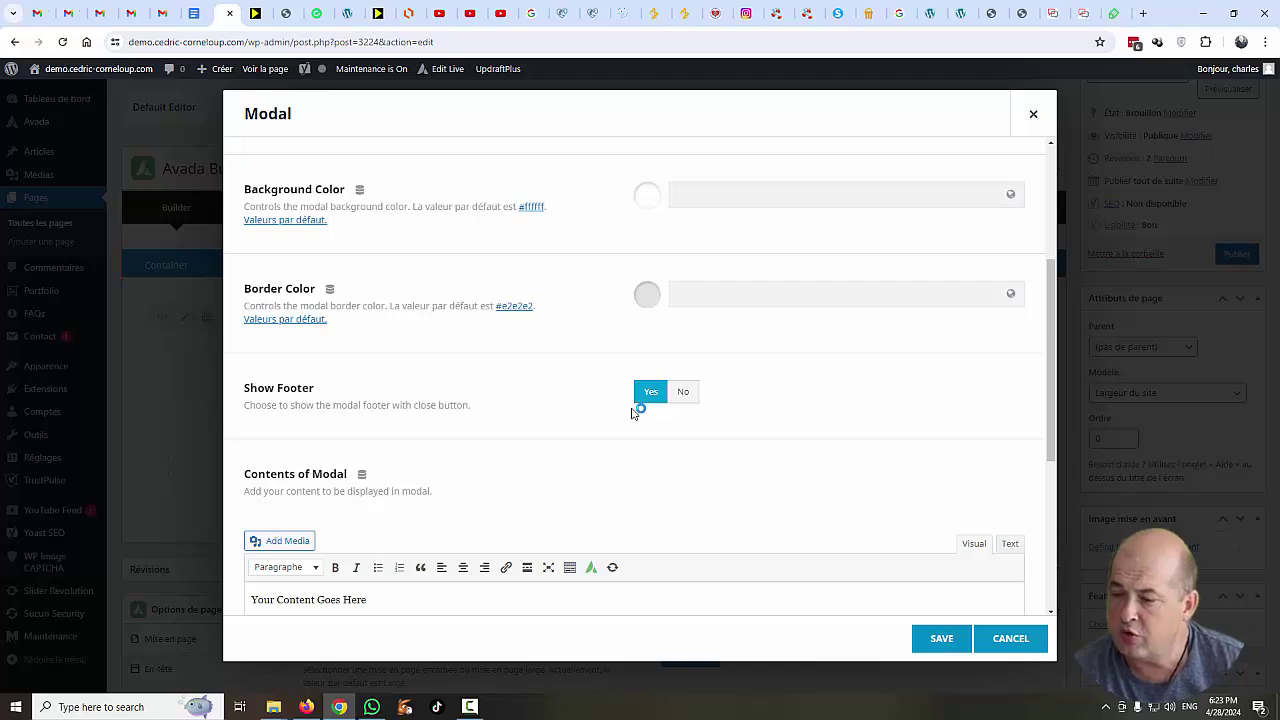
{"action": "left_click", "coordinate": [681, 393]}
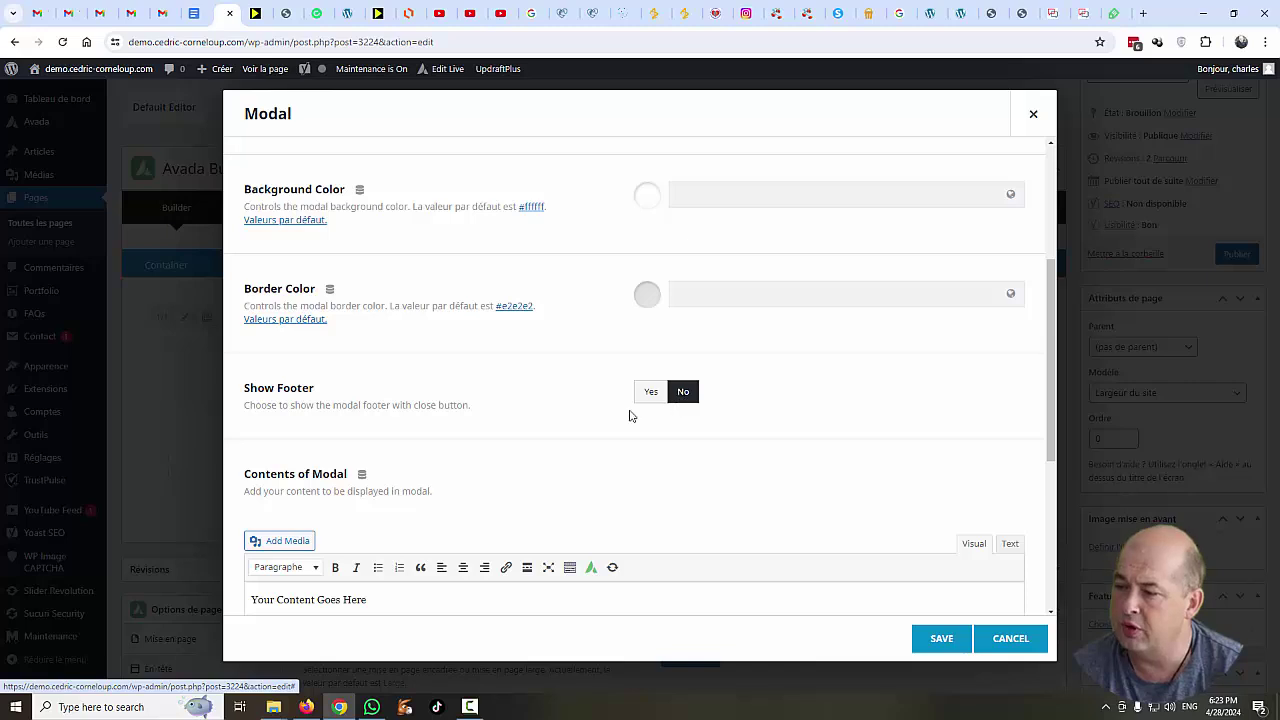
Replace the modal's placeholder content with a User Login element using its default settings.
{"action": "scroll", "coordinate": [630, 416], "scroll_direction": "down", "scroll_amount": 5}
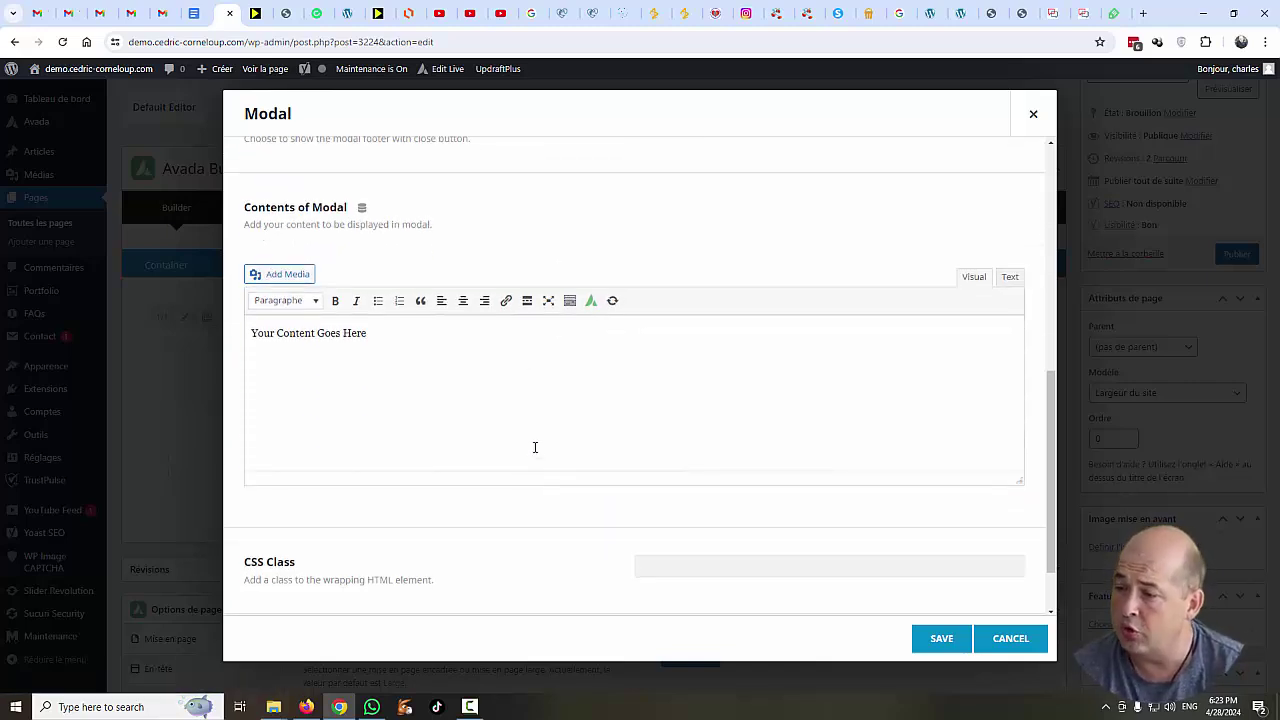
{"action": "left_click", "coordinate": [535, 447]}
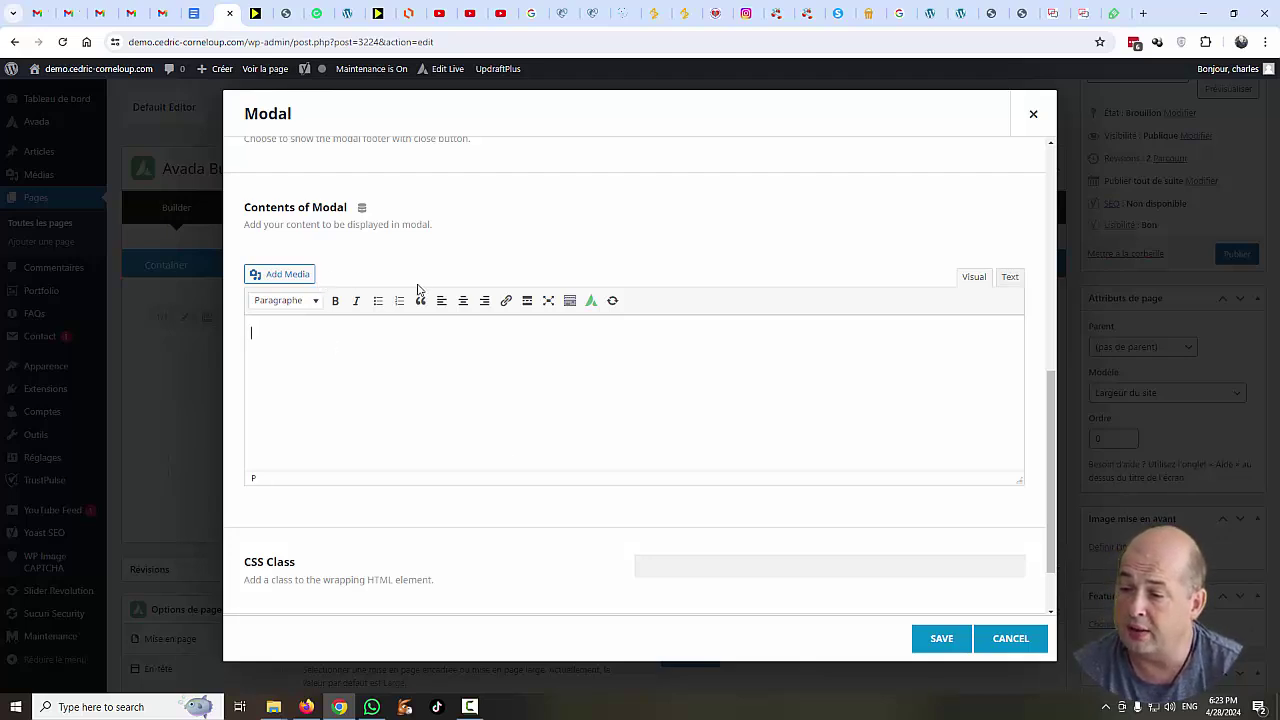
{"action": "left_click", "coordinate": [591, 300]}
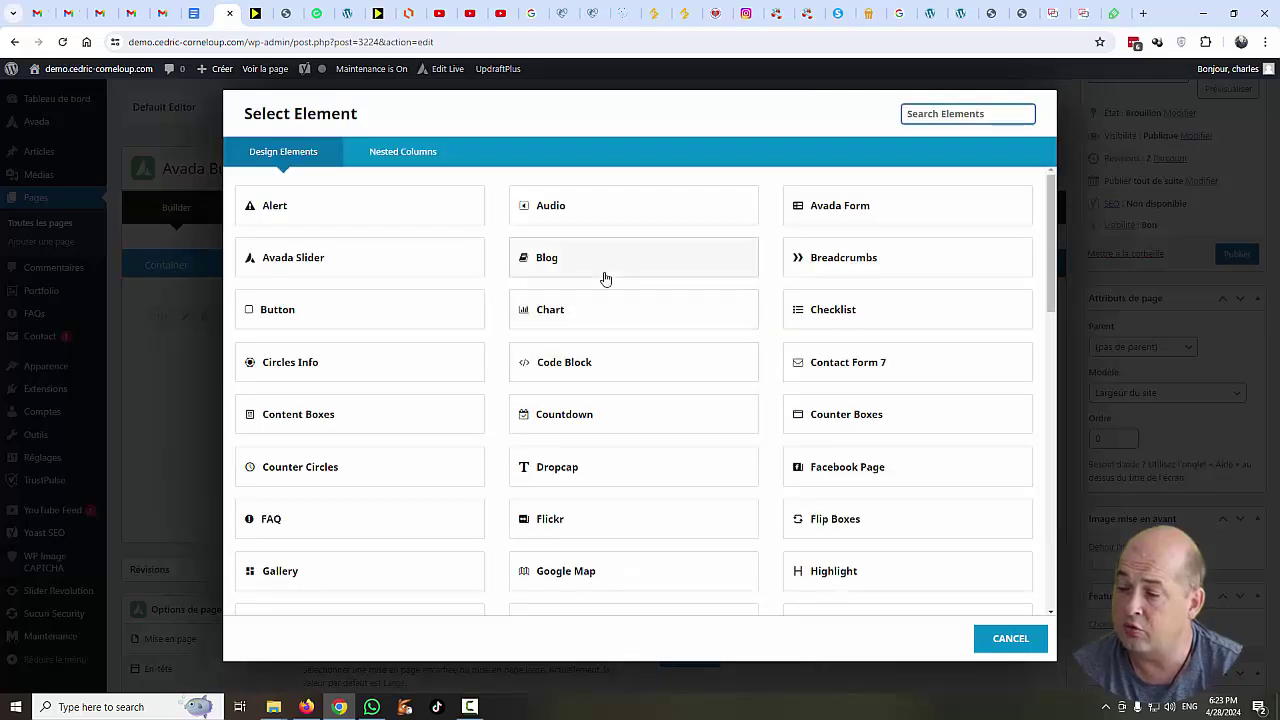
{"action": "scroll", "coordinate": [677, 397], "scroll_direction": "down", "scroll_amount": 4}
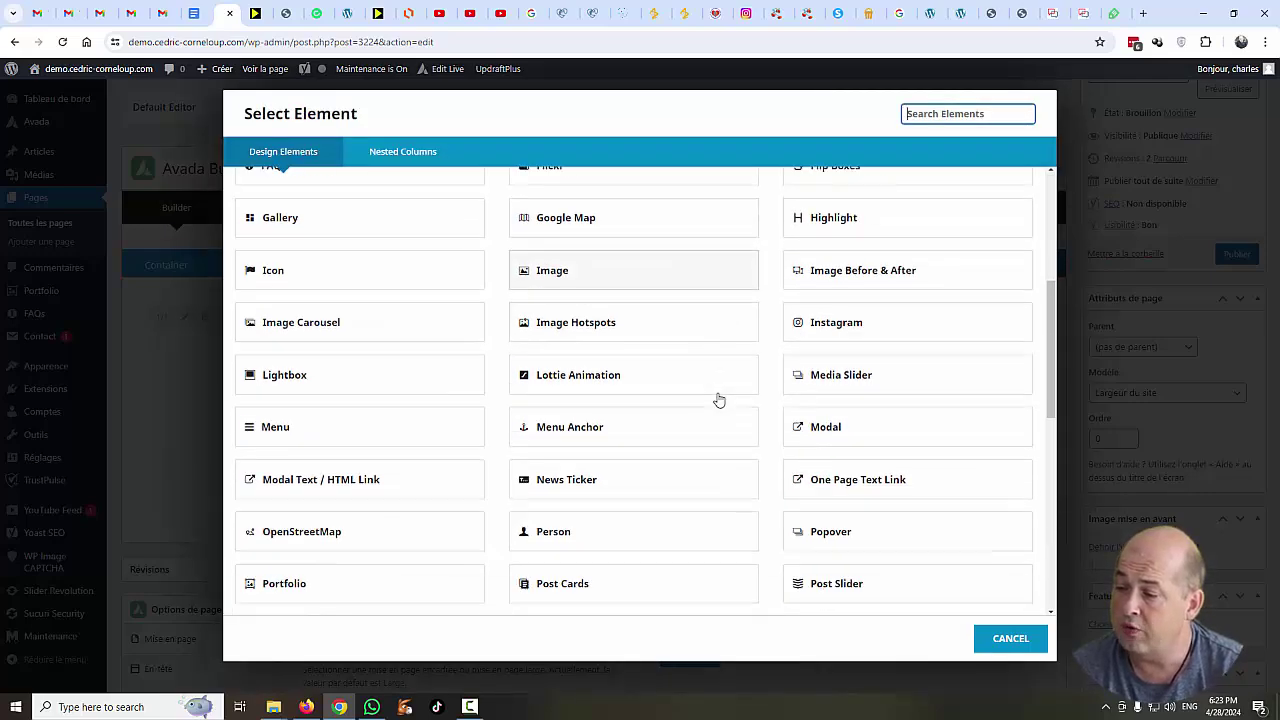
{"action": "scroll", "coordinate": [720, 420], "scroll_direction": "down", "scroll_amount": 4}
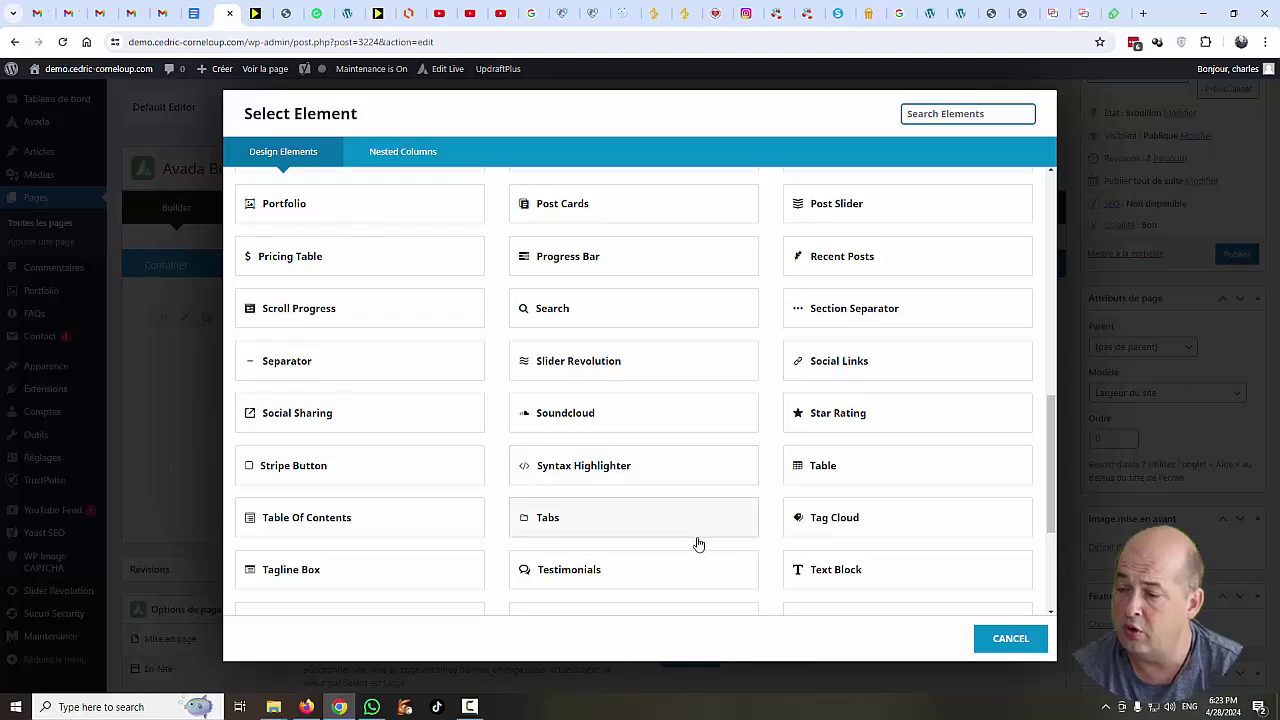
{"action": "scroll", "coordinate": [801, 543], "scroll_direction": "down", "scroll_amount": 2}
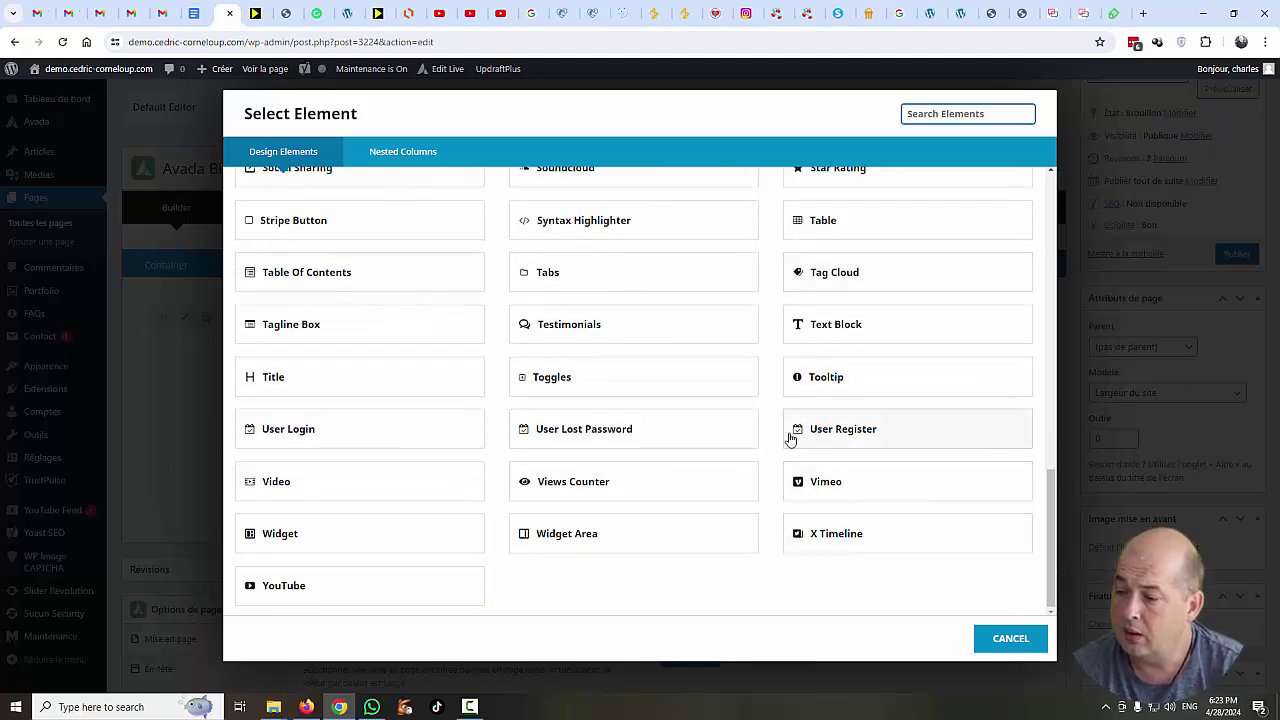
{"action": "left_click", "coordinate": [340, 440]}
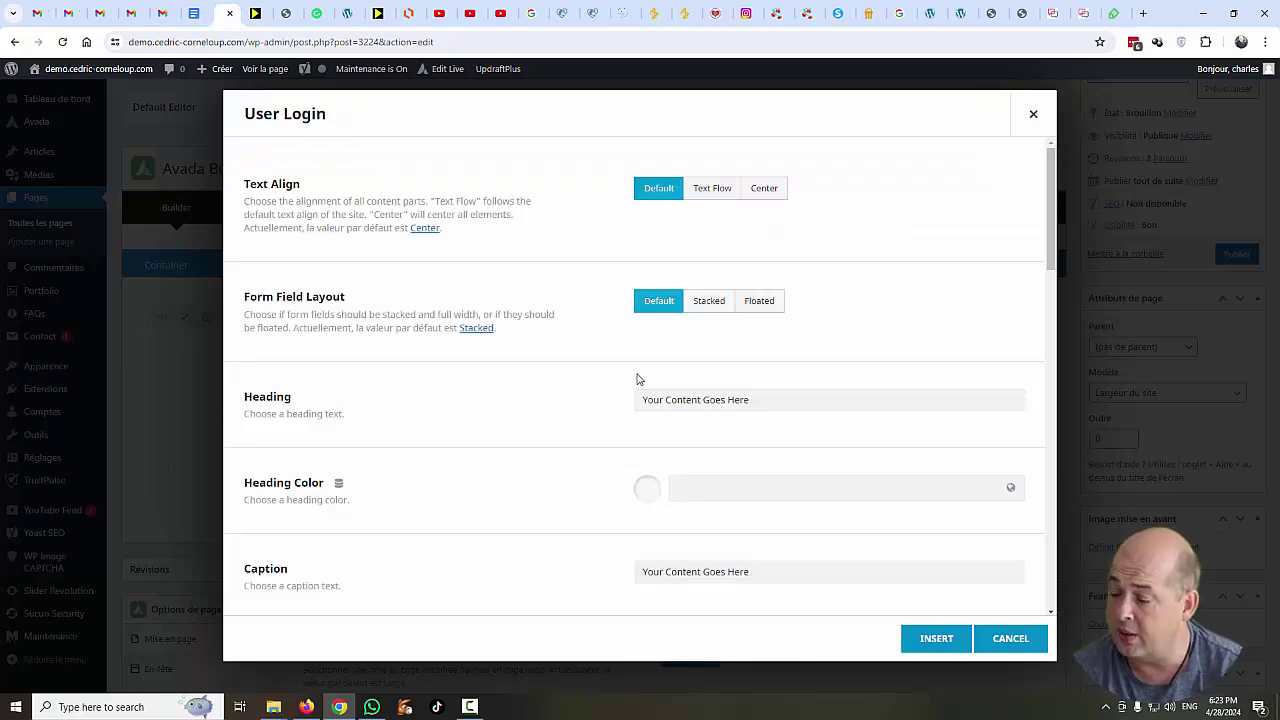
{"action": "left_click", "coordinate": [672, 479]}
{"action": "left_click", "coordinate": [950, 638]}
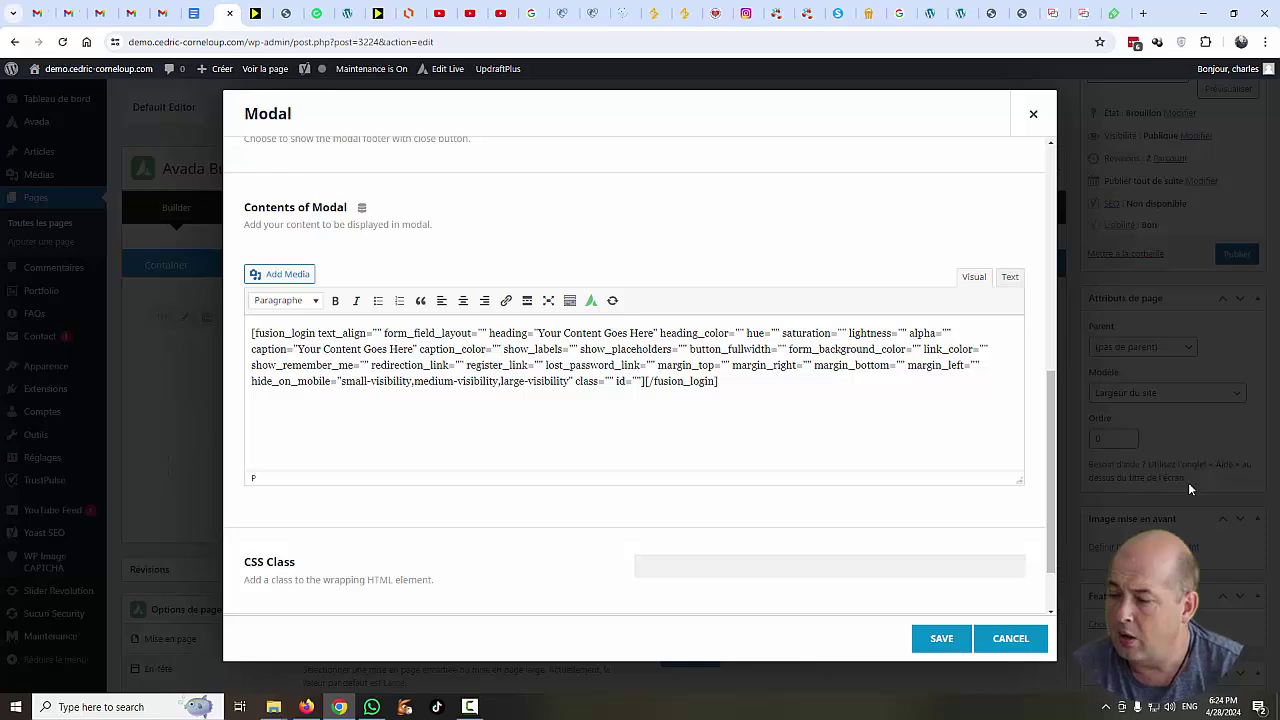
Save the modal element and publish the page.
{"action": "left_click", "coordinate": [941, 638]}
{"action": "scroll", "coordinate": [1160, 480], "scroll_direction": "up", "scroll_amount": 2}
{"action": "left_click", "coordinate": [1225, 387]}
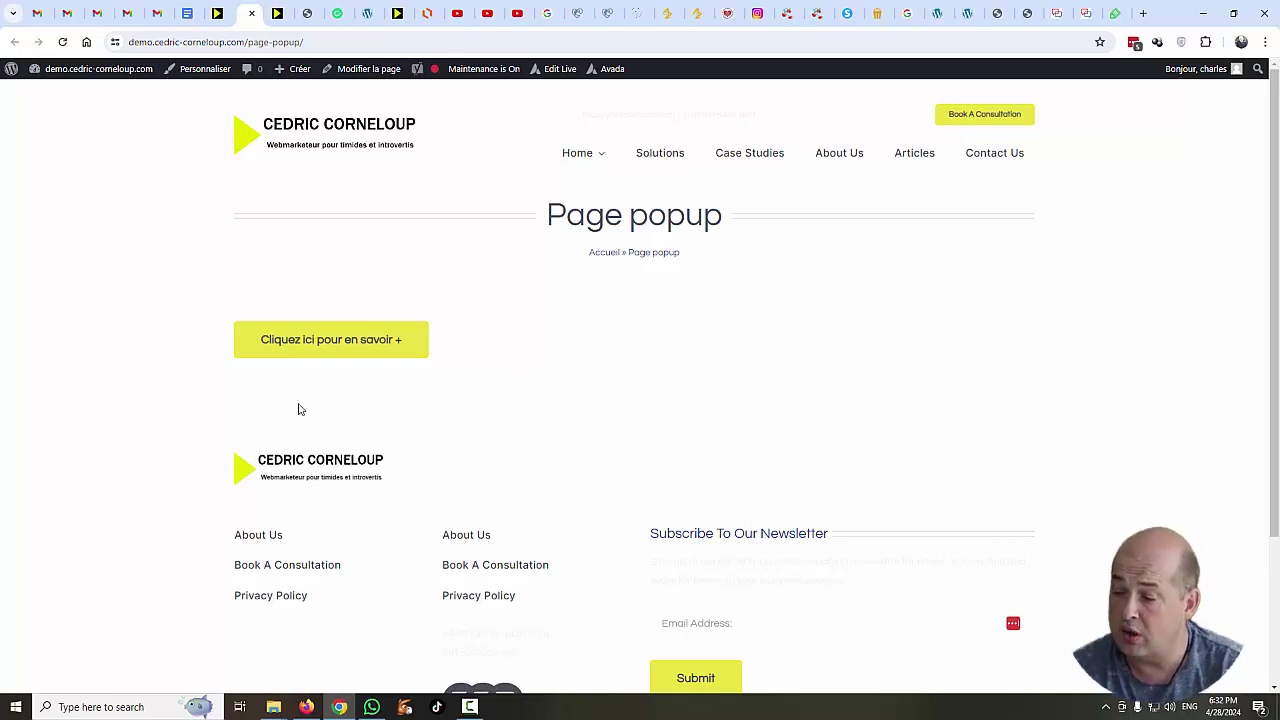
Test the popup on the live page by opening it from the "Cliquez ici pour en savoir +" button and closing it.
{"action": "left_click", "coordinate": [314, 340]}
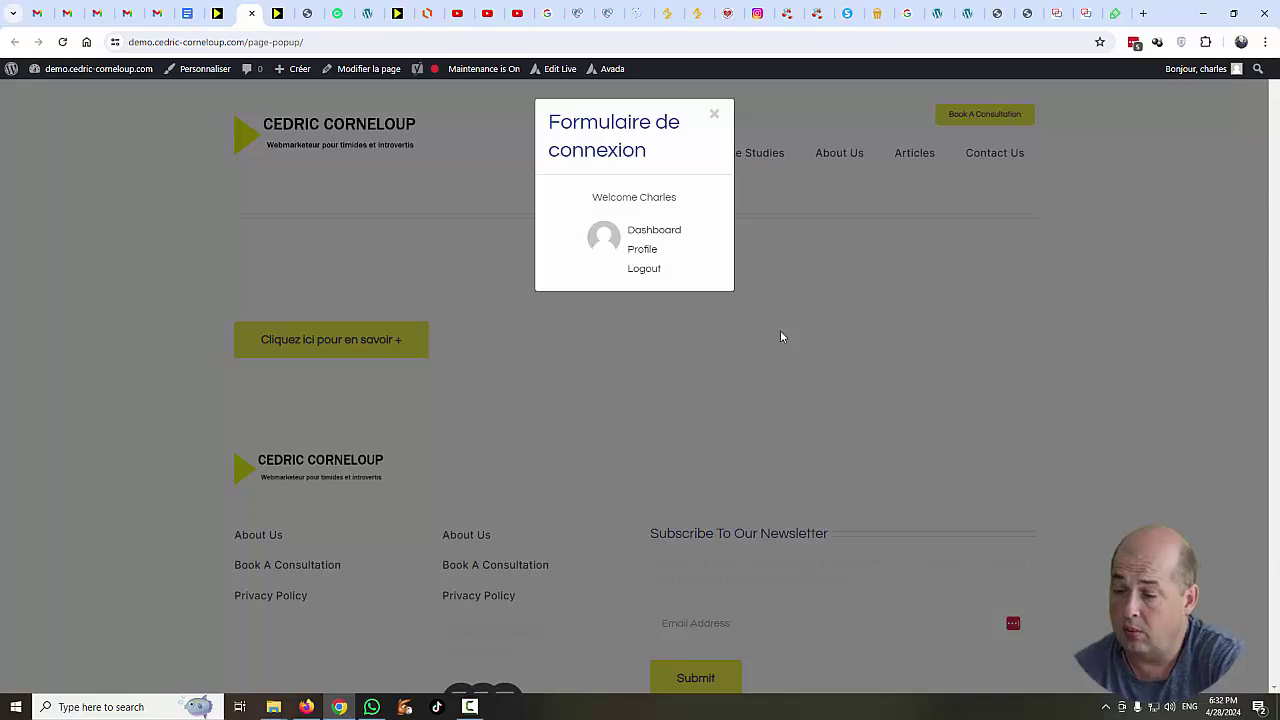
{"action": "left_click", "coordinate": [714, 114]}
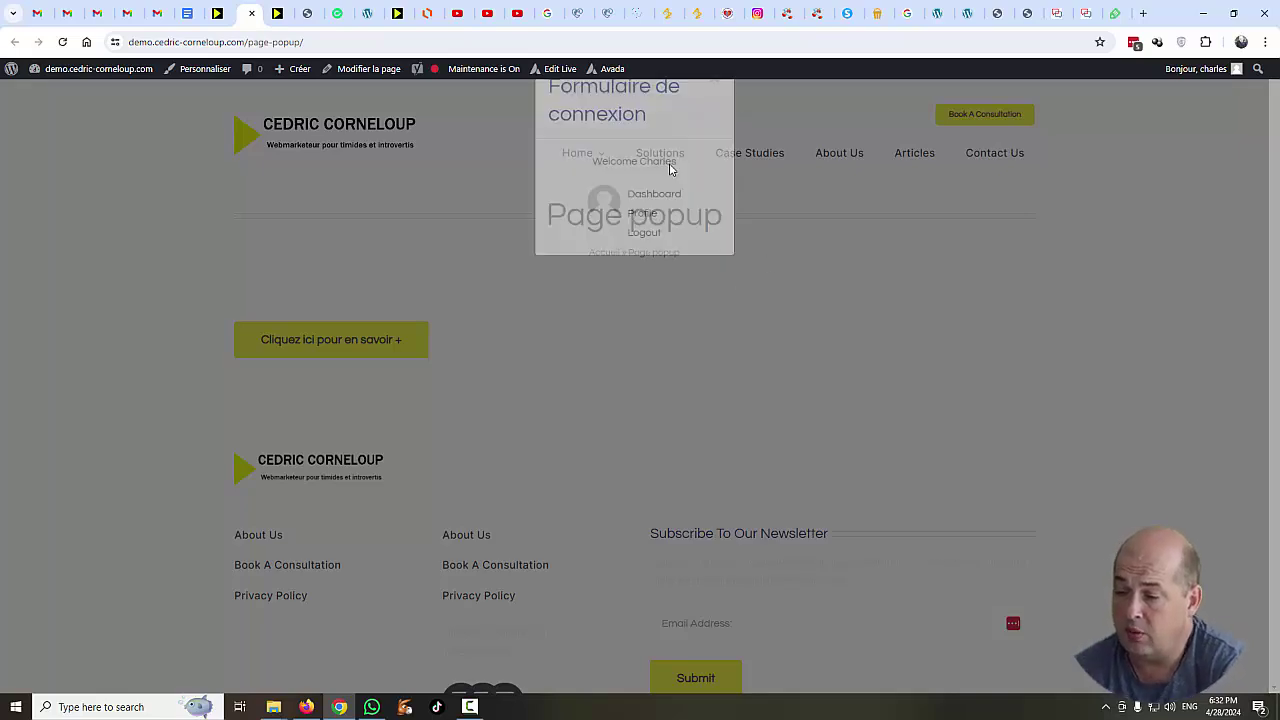